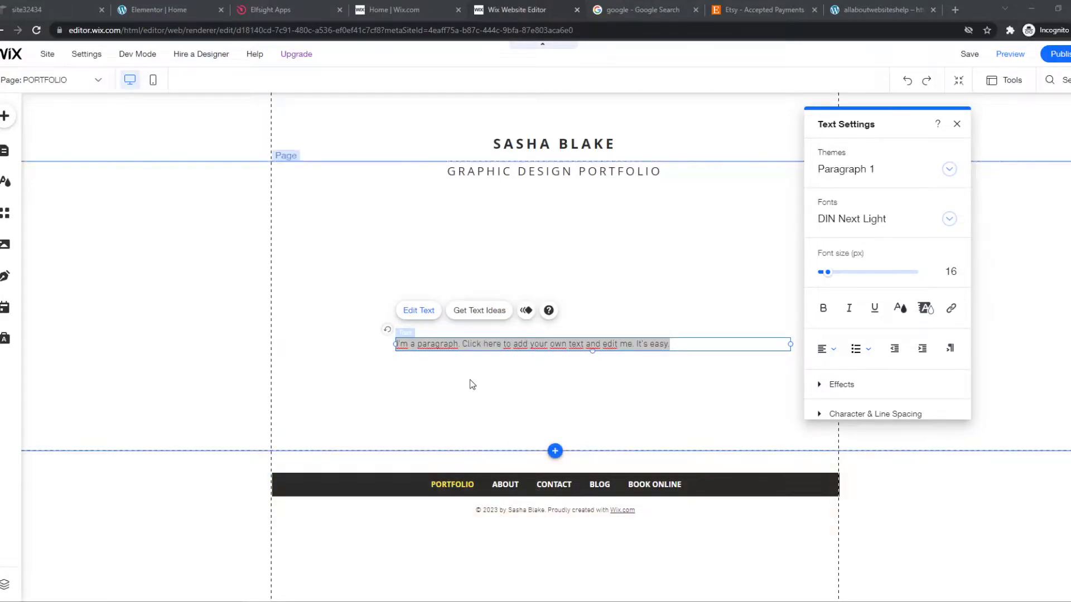
- Deselect the placeholder paragraph so its Text Settings panel closes
click(470, 380)
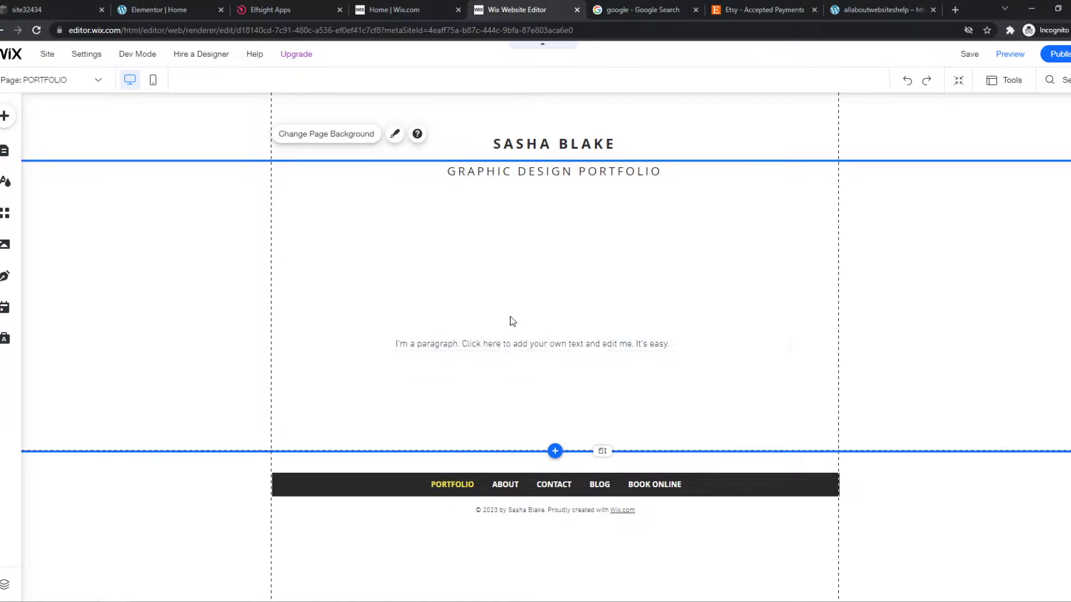
- Google 'trademark copyright text' and open the Bonamark article on writing ®, ™ and ©
click(616, 11)
double_click(101, 70)
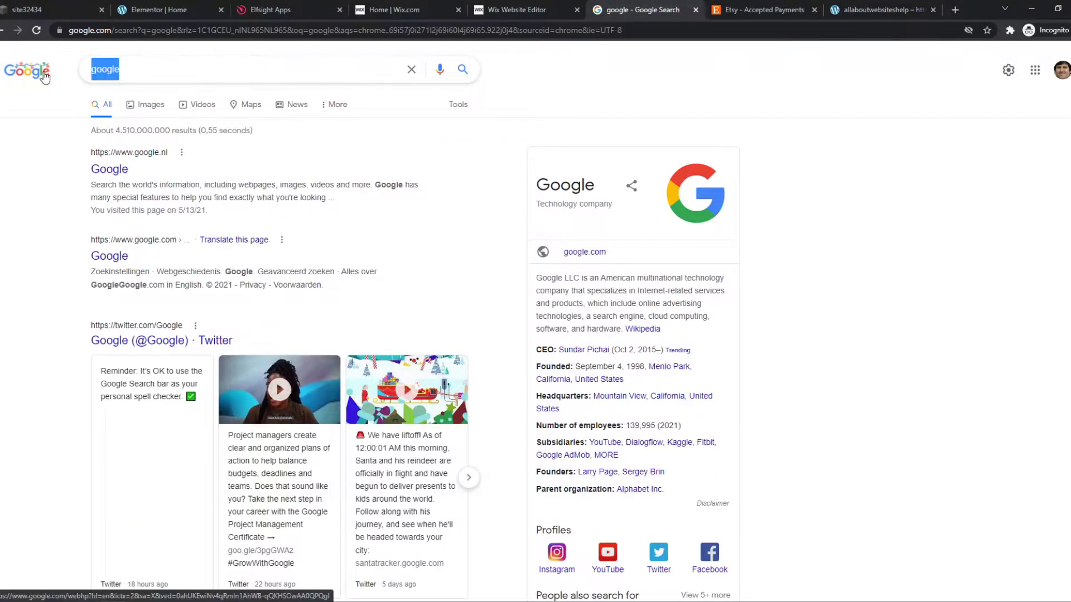
text(trademark )
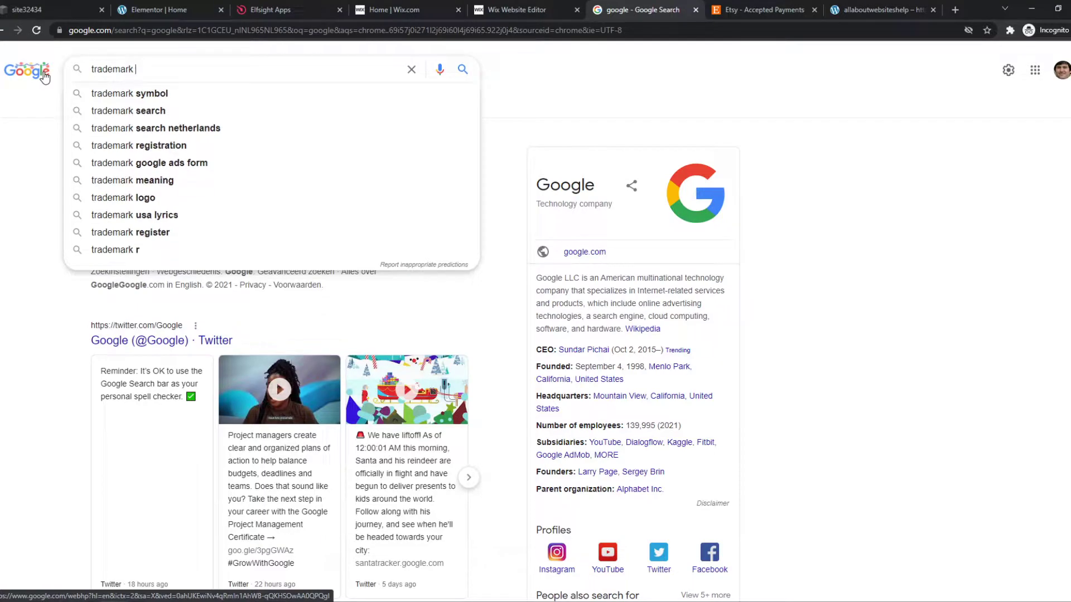
text(copri)
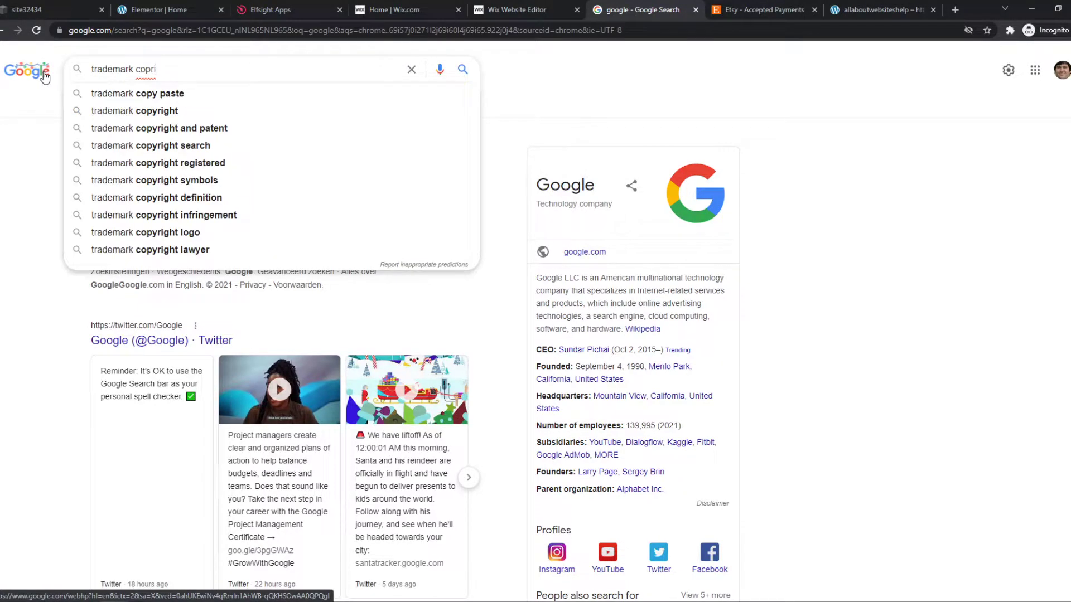
click(117, 111)
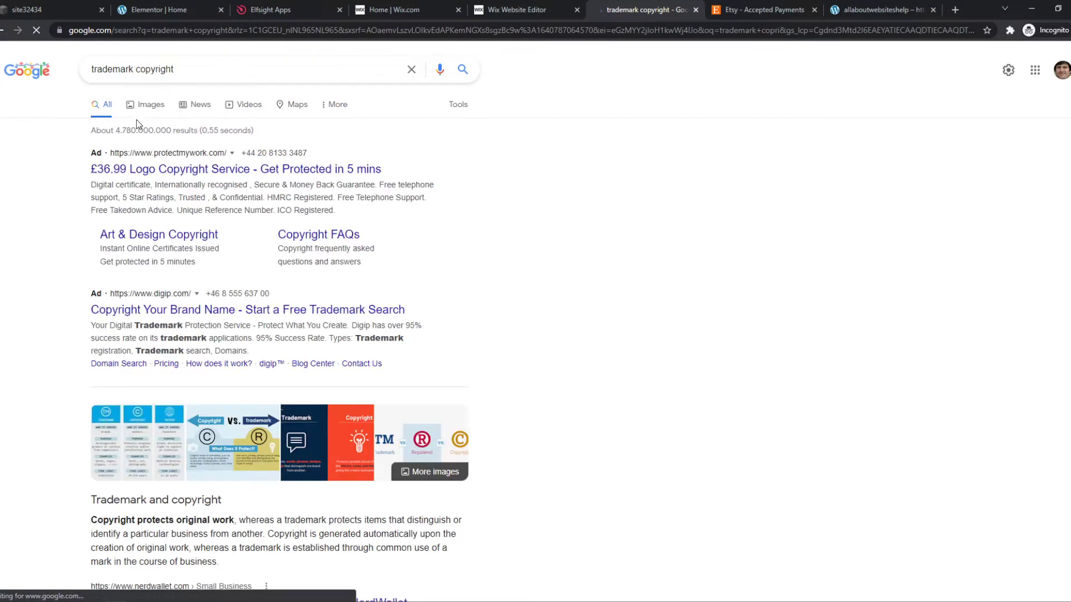
click(209, 69)
scroll(164, 256, down, 2)
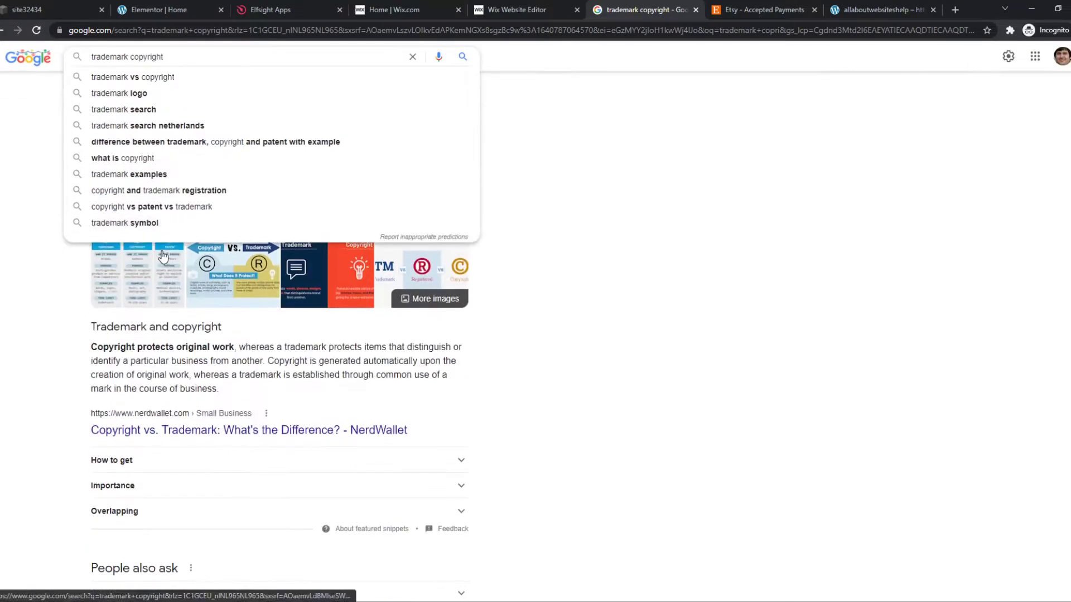
scroll(164, 256, up, 2)
text( tekst)
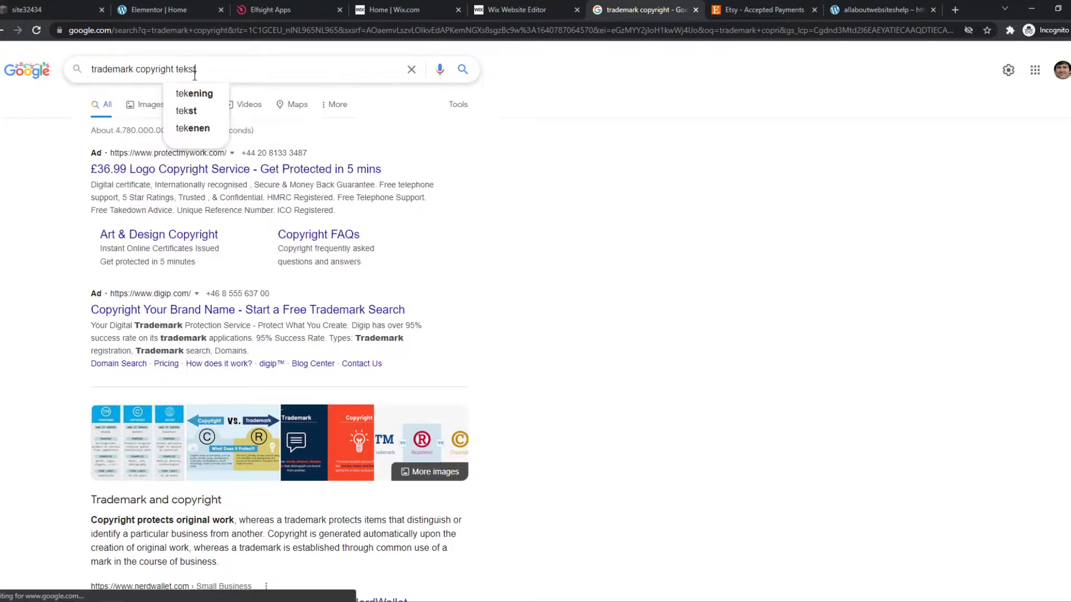
key(BackSpace)
key(BackSpace)
key(BackSpace)
text(xt)
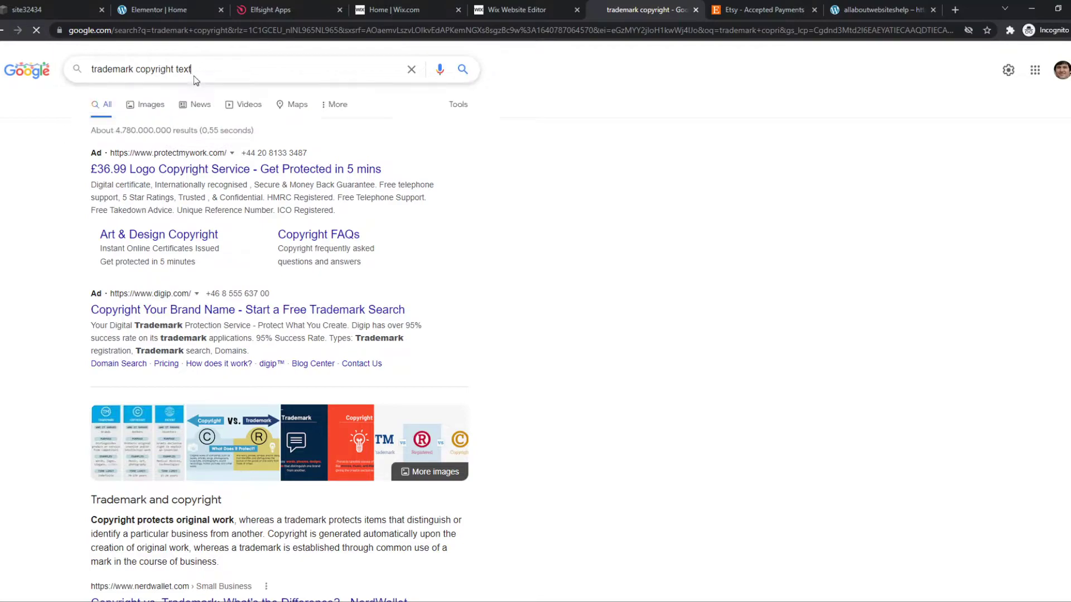
key(Return)
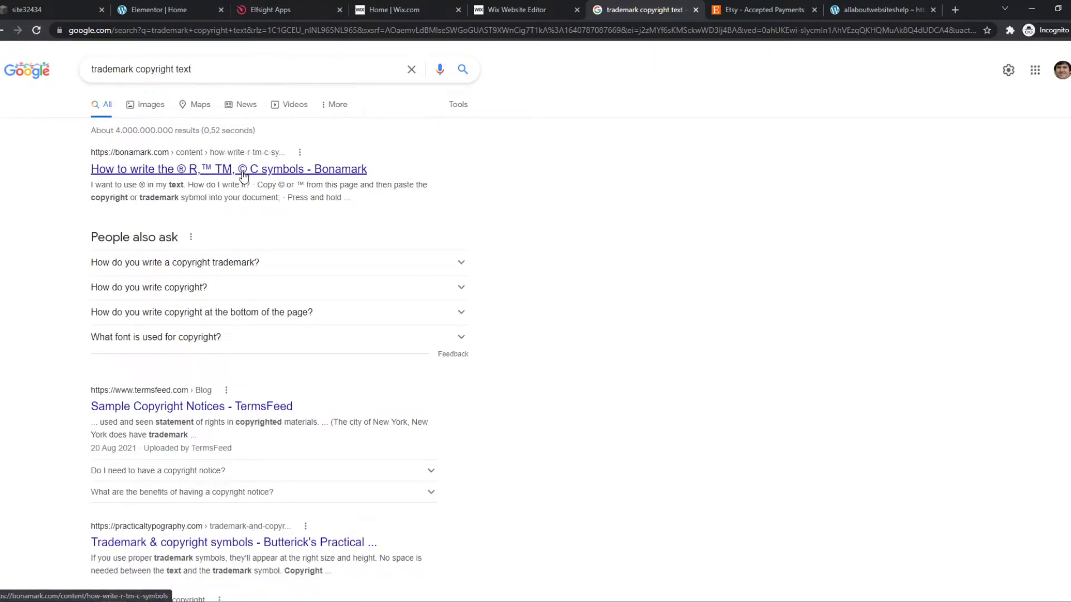
click(206, 170)
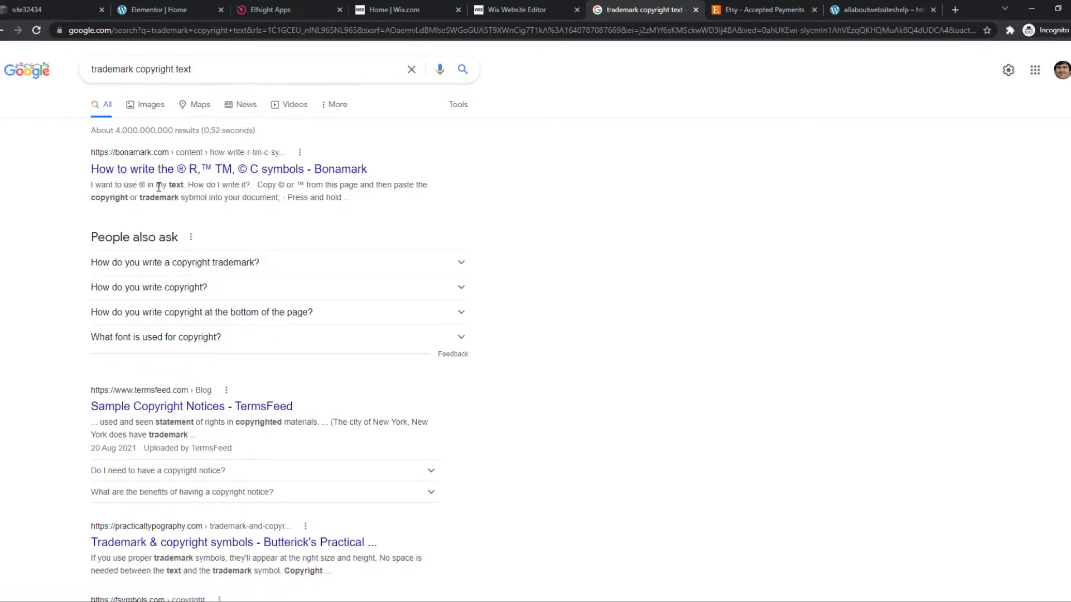
click(164, 170)
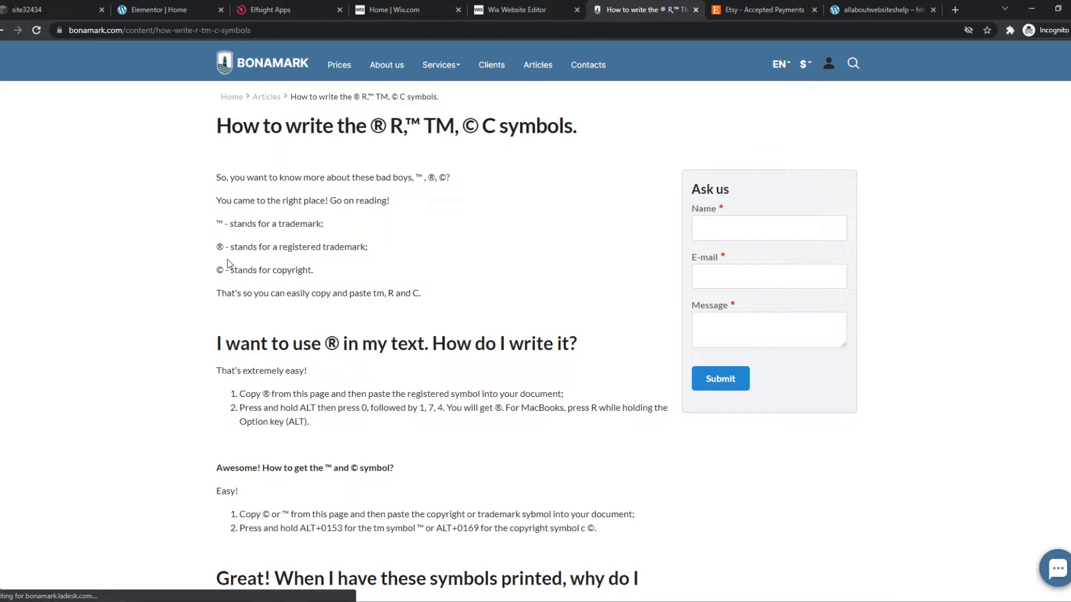
- Back in Wix, open the placeholder paragraph for editing with the cursor at its end
click(516, 10)
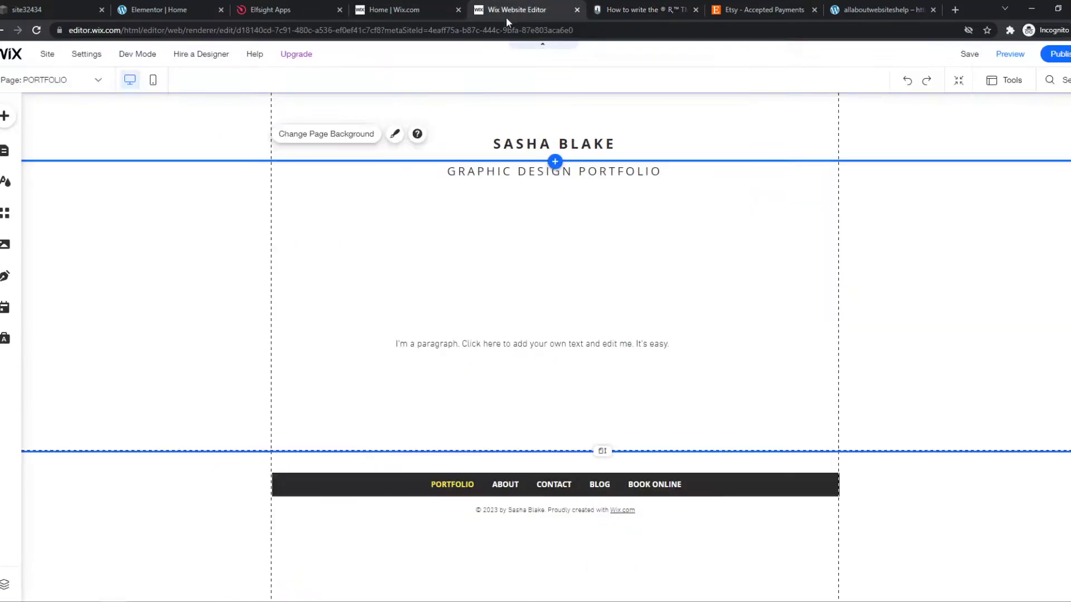
click(502, 344)
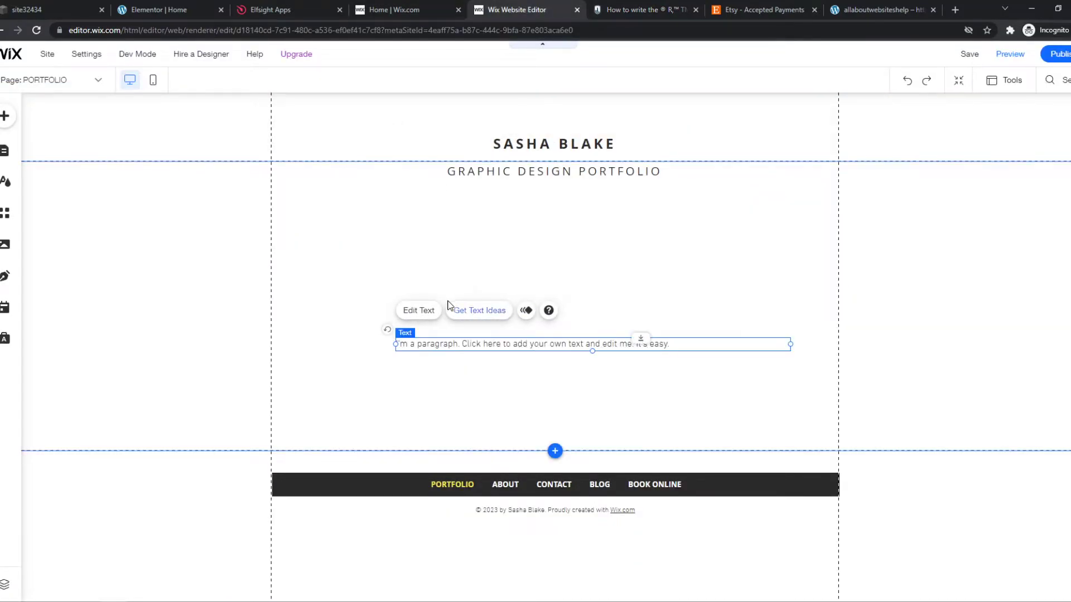
click(418, 311)
scroll(873, 252, down, 3)
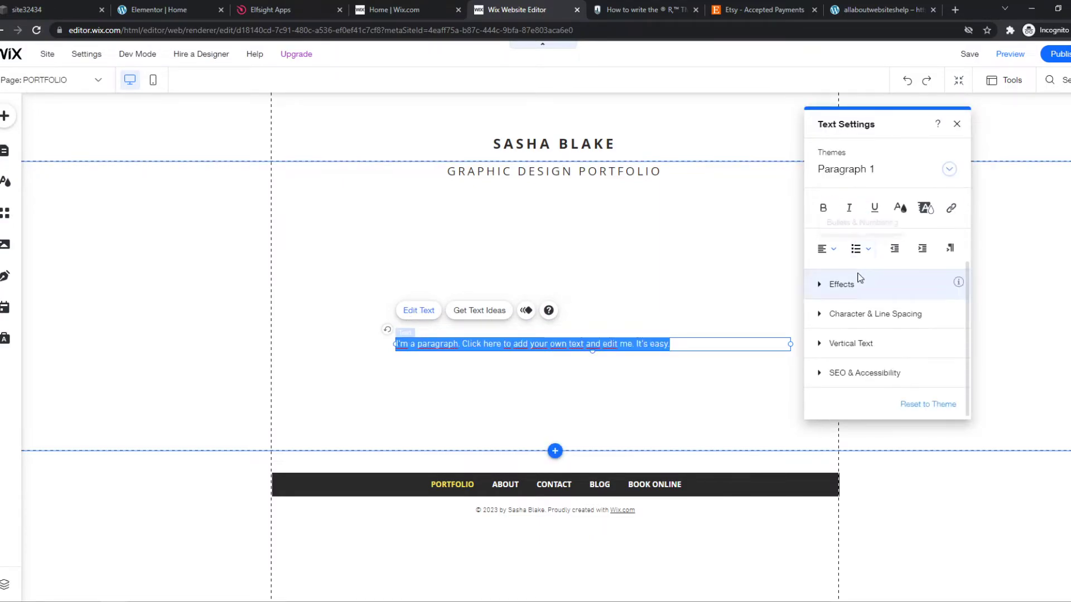
click(684, 345)
text(®)
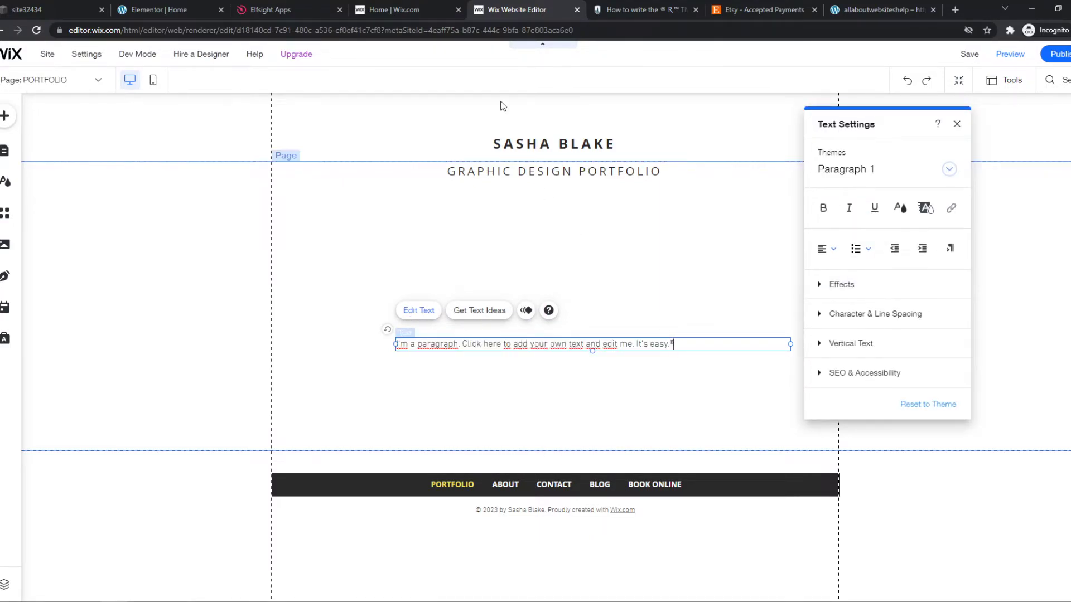
- Copy the © symbol from the Bonamark article and paste it after the ®
click(645, 9)
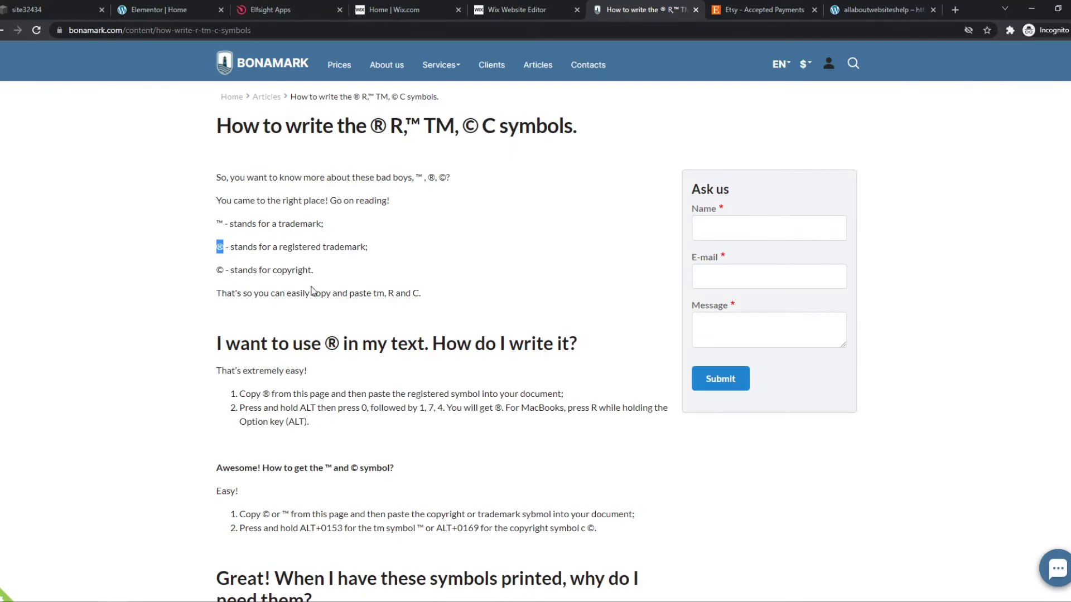
double_click(219, 270)
key(ctrl+c)
click(506, 9)
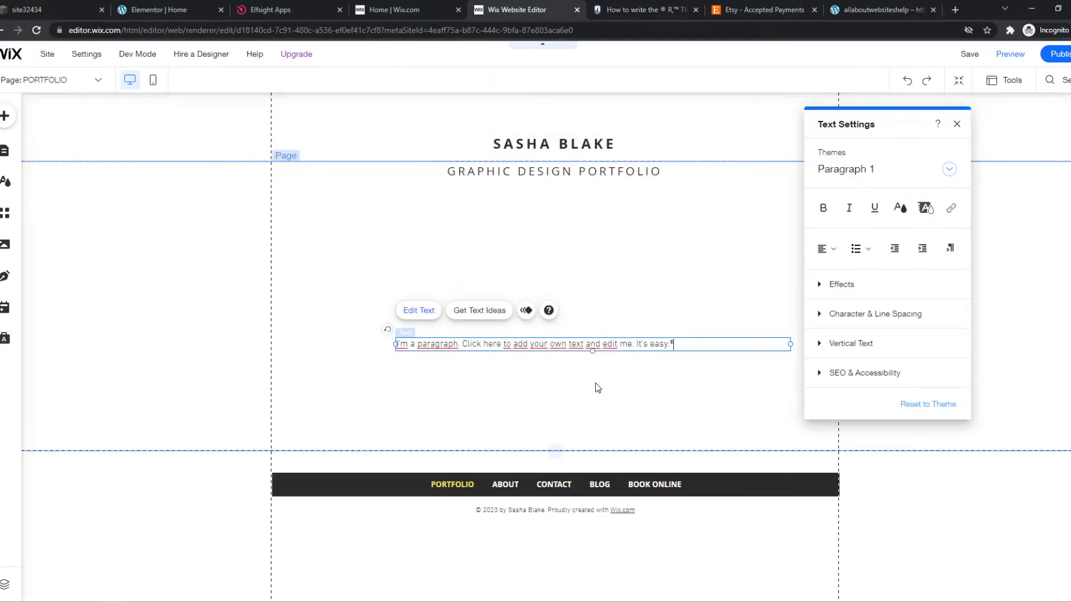
key(ctrl+v)
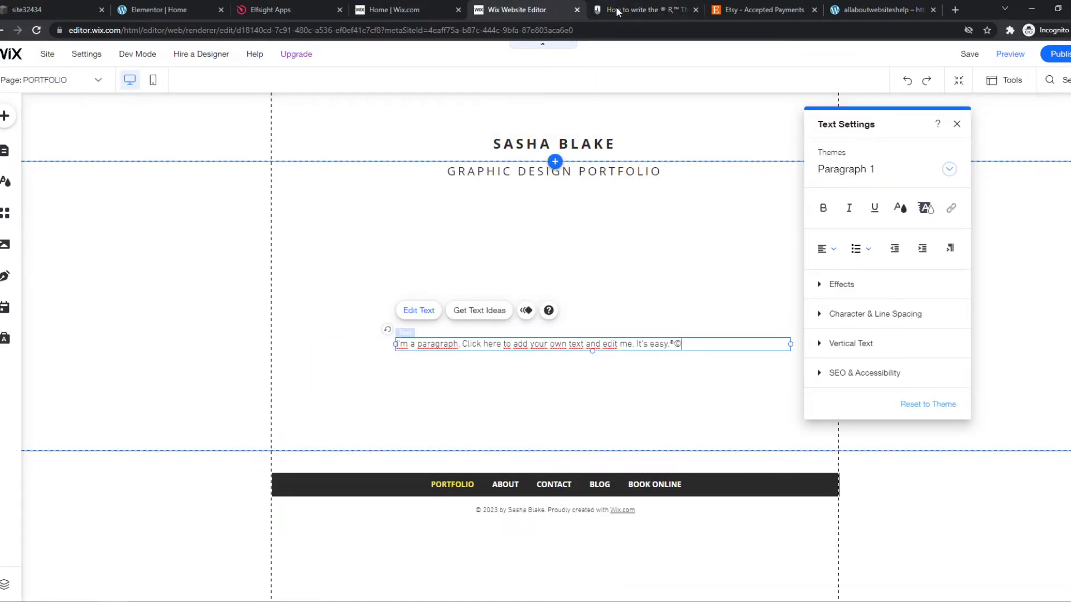
- Copy the ™ symbol from the article and paste it after the ©
click(644, 10)
key(ctrl+c)
click(506, 9)
key(ctrl+v)
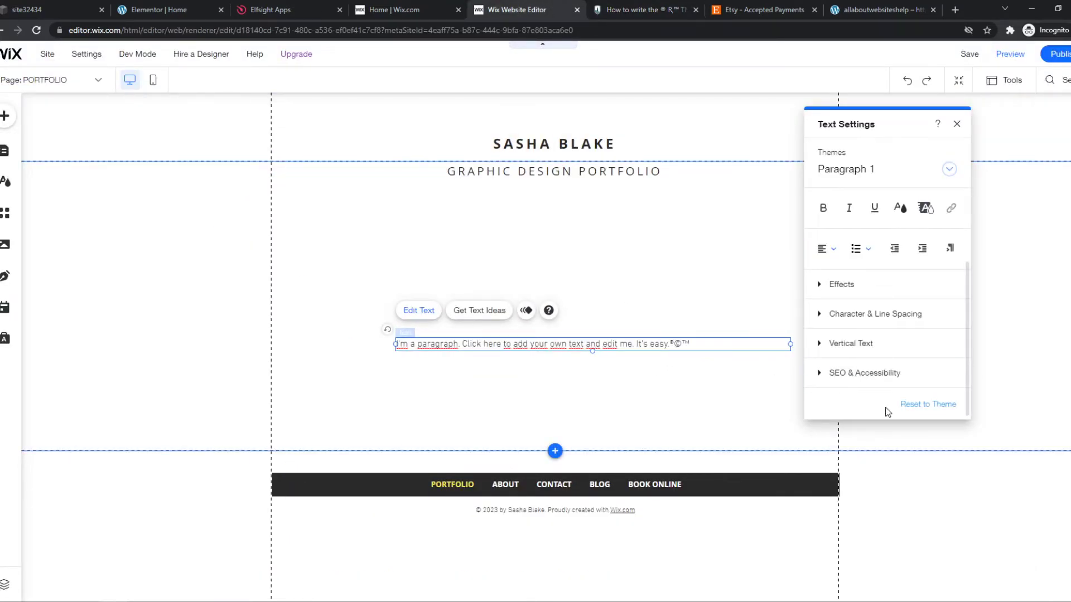